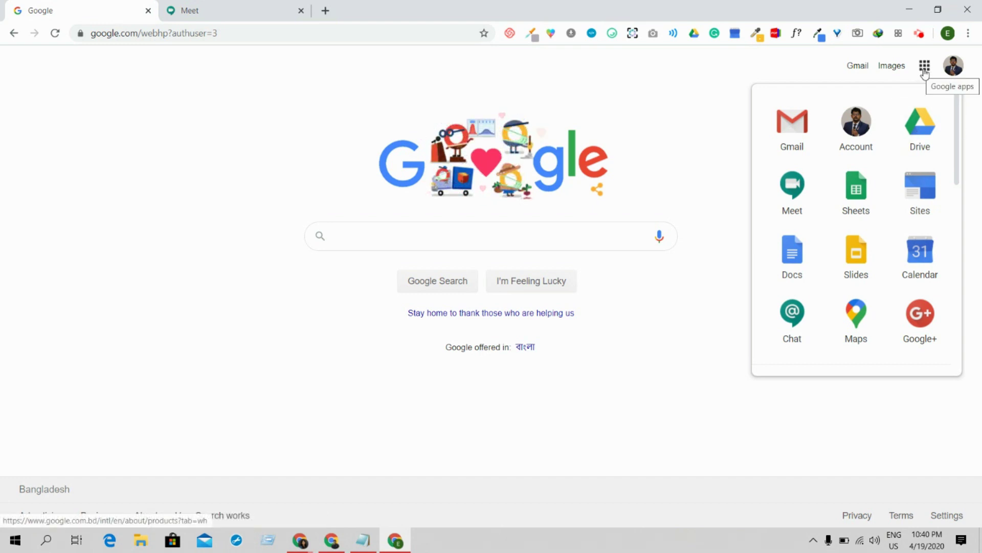
- Find Meet among the Google apps, and switch to the already open Meet home page
{"action": "left_click", "coordinate": [927, 67]}
{"action": "left_click", "coordinate": [926, 67]}
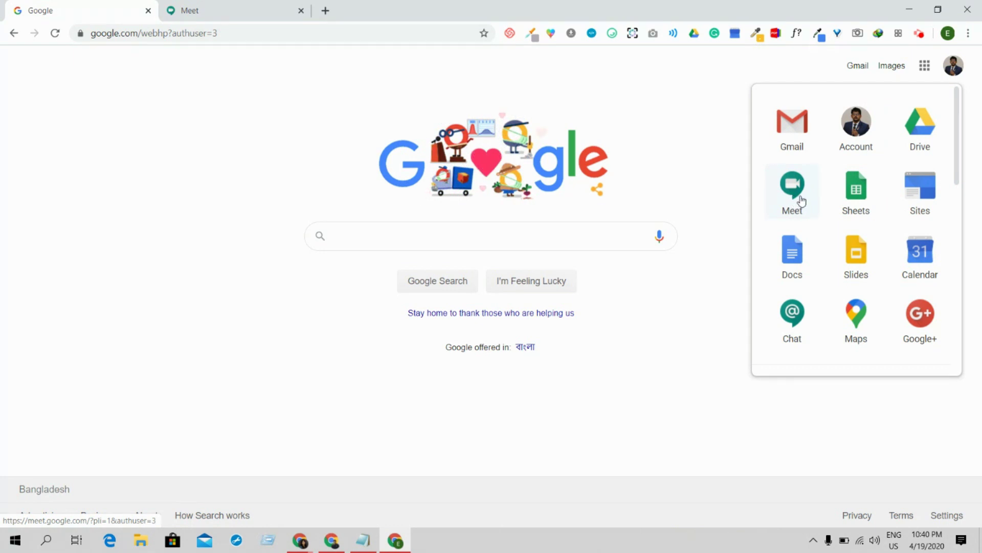
{"action": "left_click_drag", "start_coordinate": [795, 201], "coordinate": [858, 194]}
{"action": "left_click", "coordinate": [267, 8]}
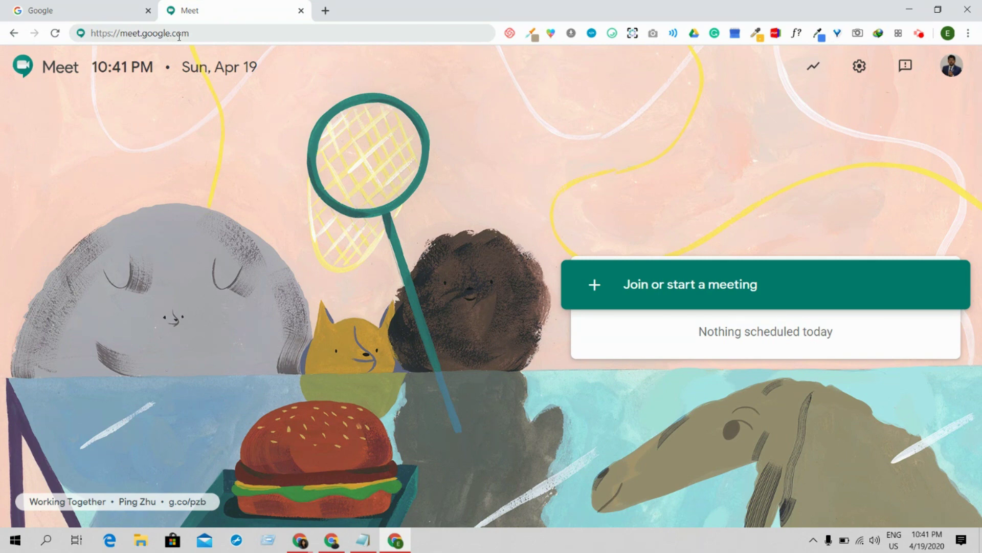
- Start a meeting with the nickname DemoMeet and continue to its joining page
{"action": "left_click", "coordinate": [656, 299]}
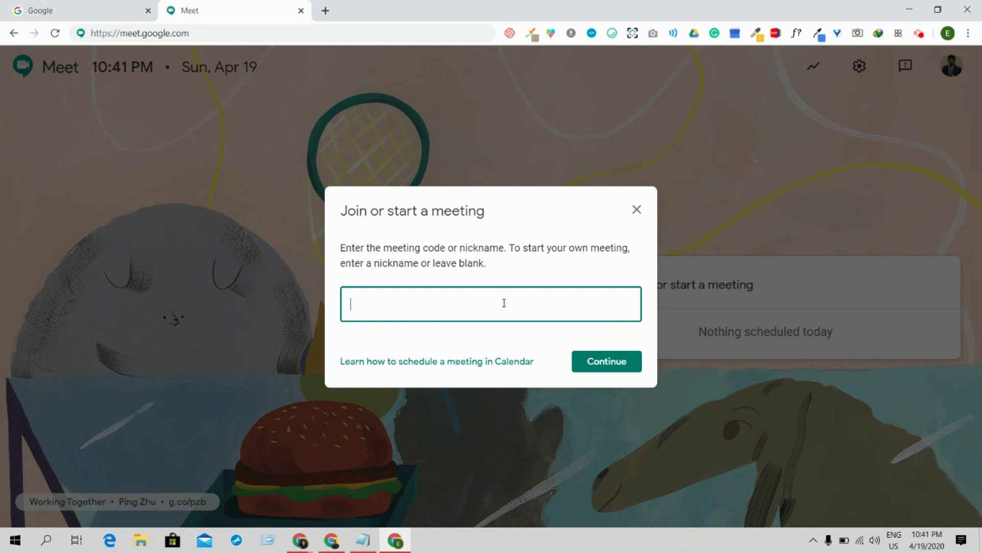
{"action": "type", "text": "DemMeet"}
{"action": "key", "text": "ctrl+a"}
{"action": "key", "text": "BackSpace"}
{"action": "type", "text": "DemoMeet"}
{"action": "key", "text": "Return"}
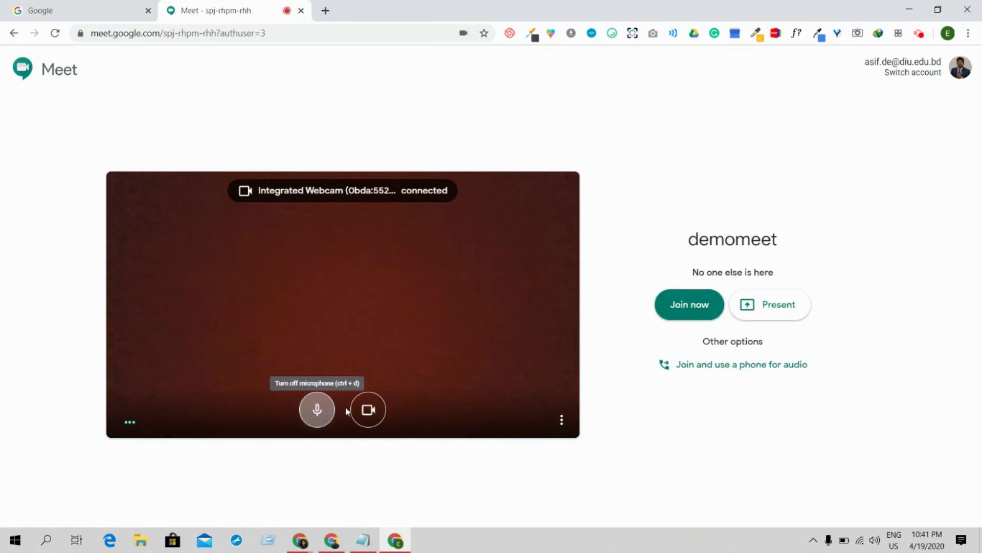
- Join the meeting with microphone and camera turned off, and highlight the meeting link before closing the Add others dialog
{"action": "left_click", "coordinate": [316, 413]}
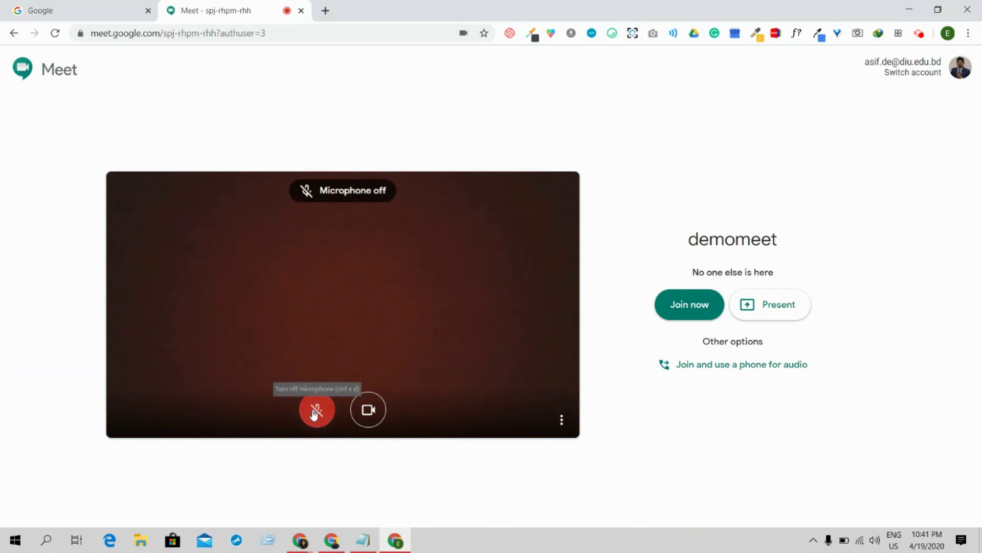
{"action": "left_click", "coordinate": [372, 412]}
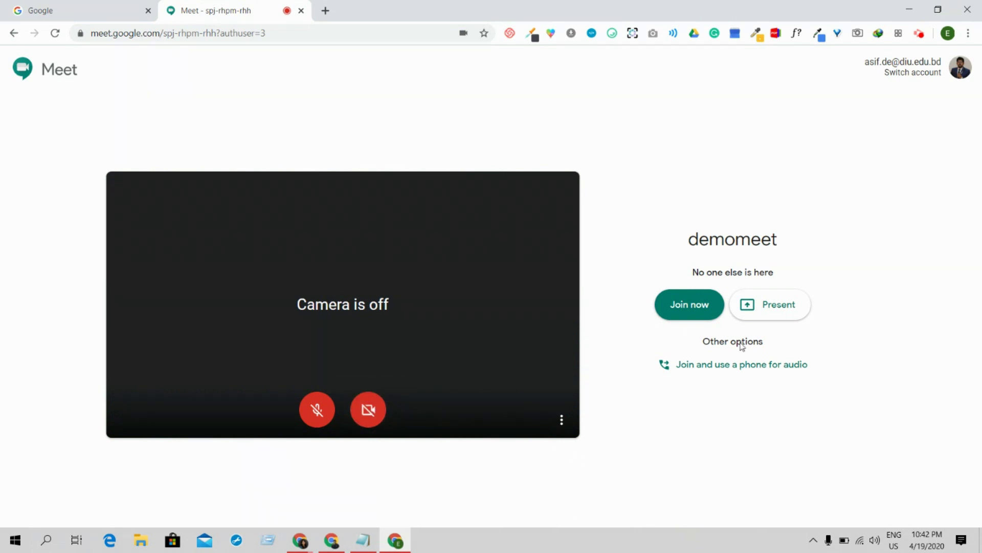
{"action": "left_click", "coordinate": [690, 308]}
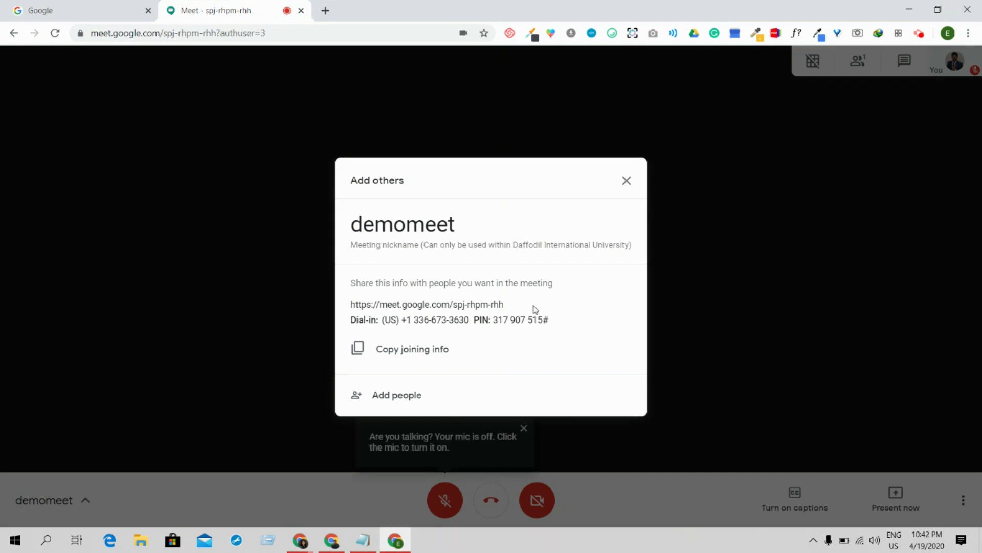
{"action": "left_click_drag", "start_coordinate": [516, 305], "coordinate": [351, 303]}
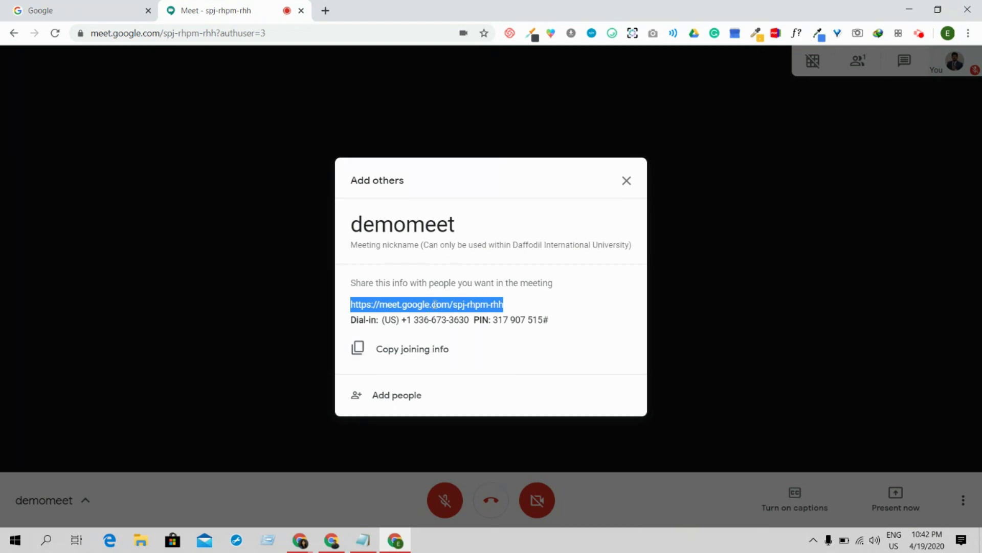
{"action": "left_click", "coordinate": [625, 181]}
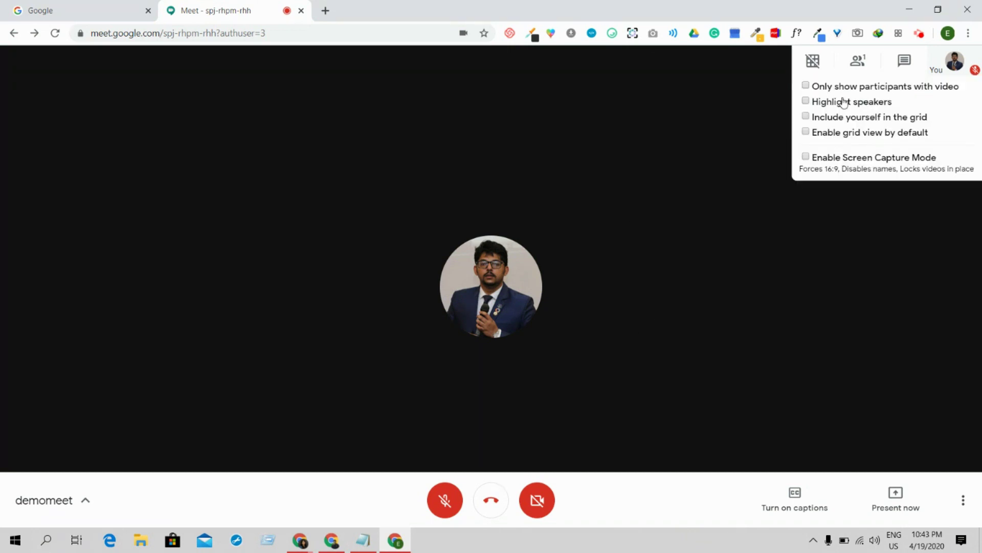
- View the meeting's participant list and the invitation suggestions for adding people, and close them without inviting anyone
{"action": "left_click", "coordinate": [859, 61]}
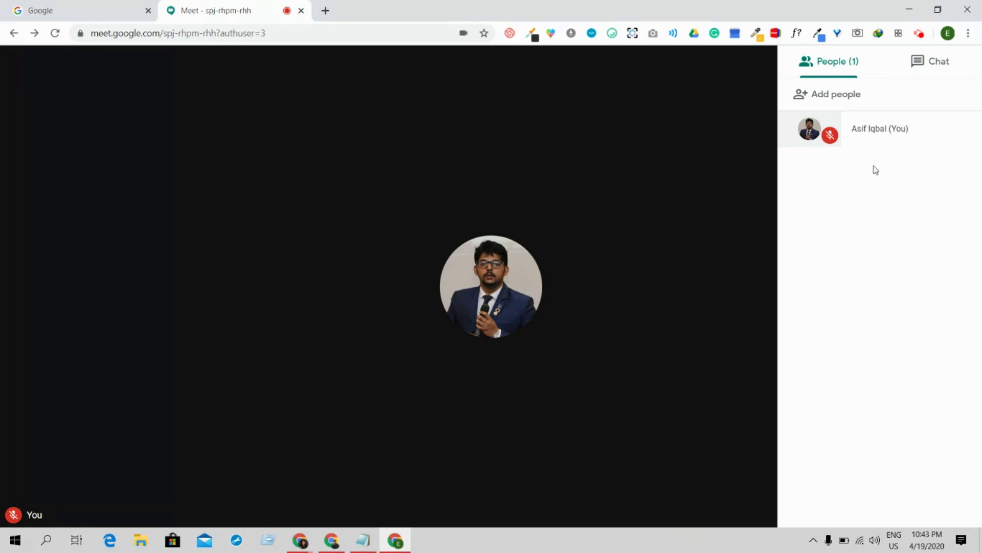
{"action": "left_click", "coordinate": [848, 100]}
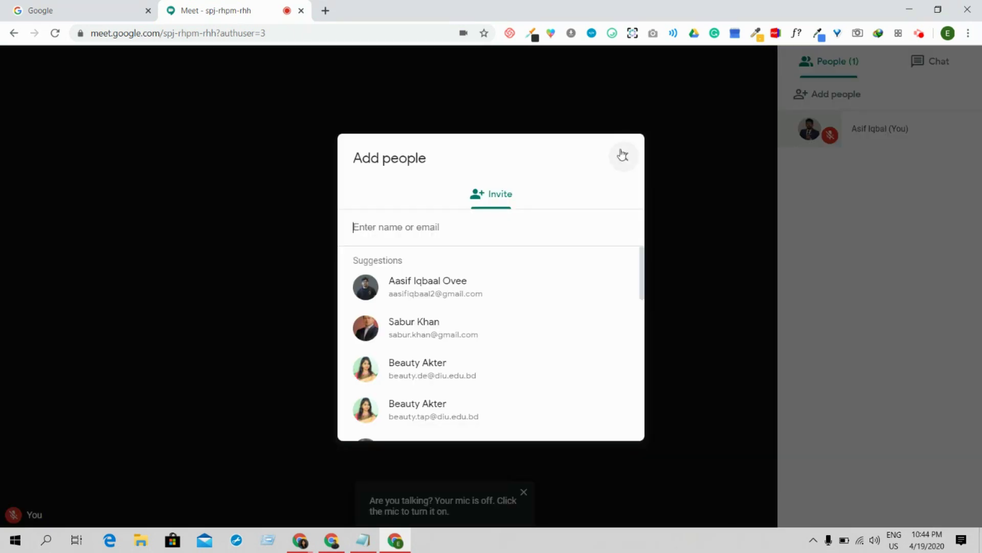
{"action": "left_click", "coordinate": [623, 154]}
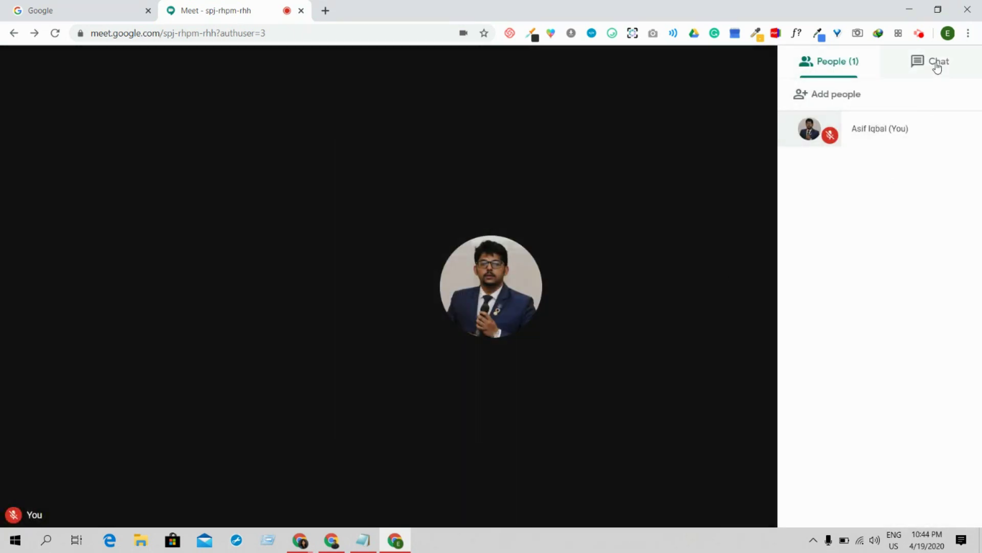
- Write the message "Hi" to everyone in the meeting chat
{"action": "left_click", "coordinate": [936, 67]}
{"action": "left_click", "coordinate": [878, 504]}
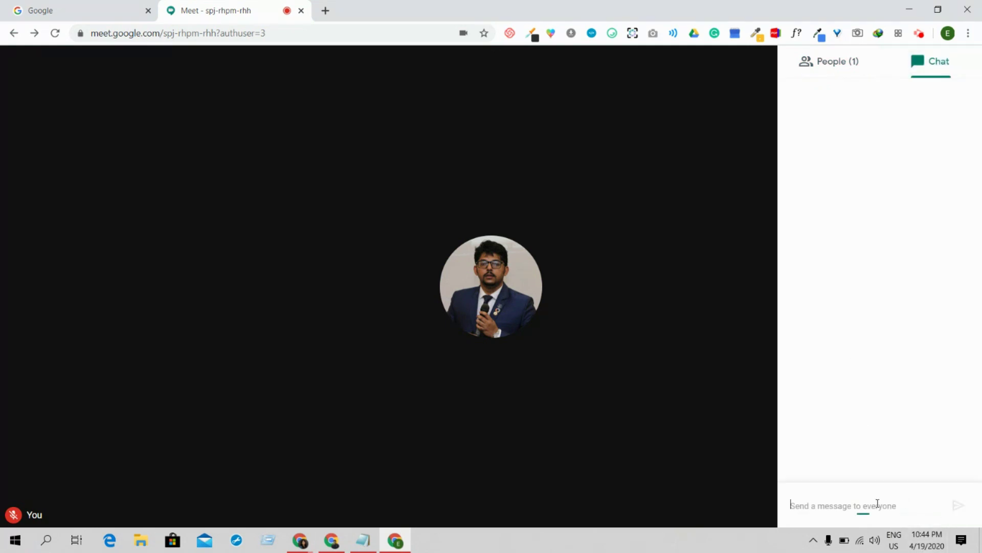
{"action": "type", "text": "Hi"}
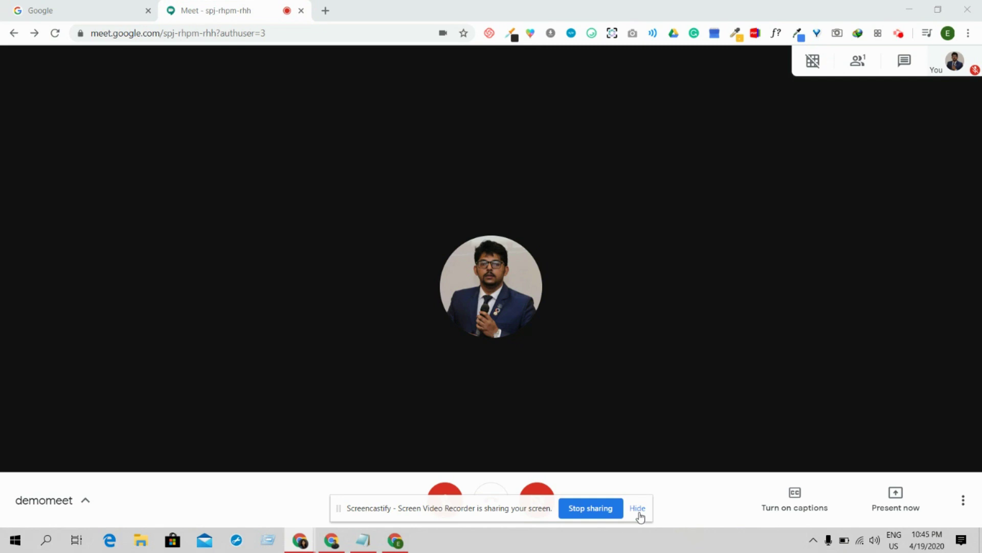
- Hide the screen-sharing notice, and examine the meeting's joining link and Google Calendar attachments in its details
{"action": "left_click", "coordinate": [638, 507]}
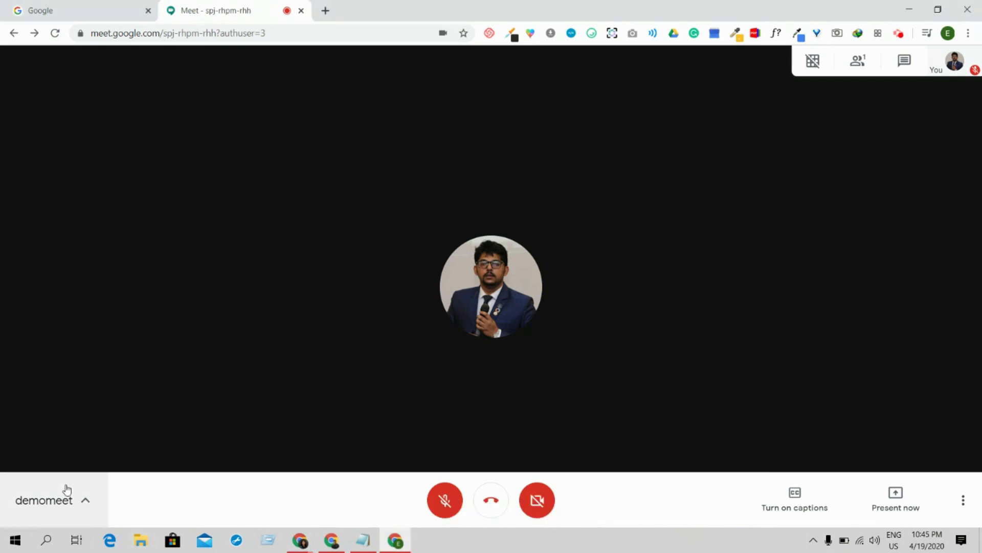
{"action": "left_click", "coordinate": [74, 504]}
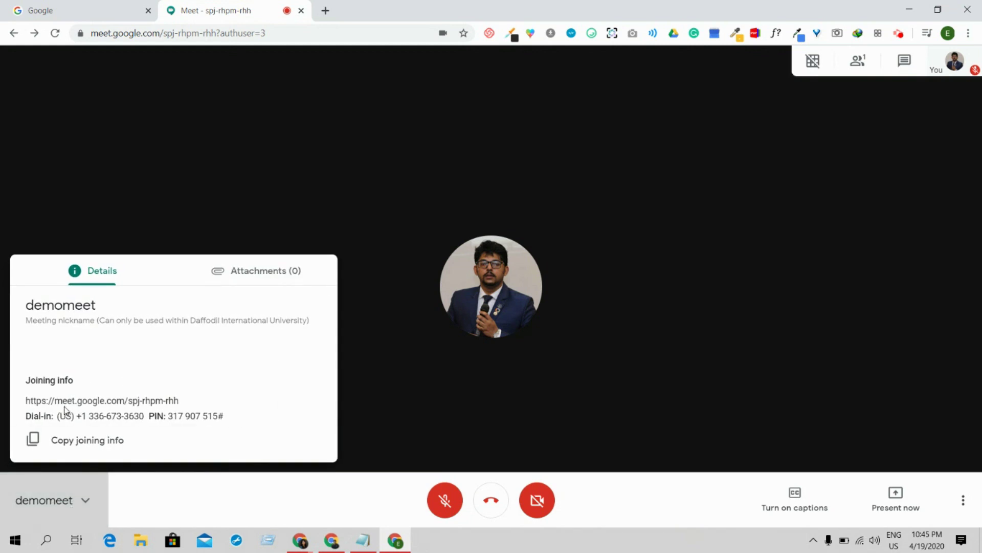
{"action": "left_click_drag", "start_coordinate": [29, 399], "coordinate": [197, 399]}
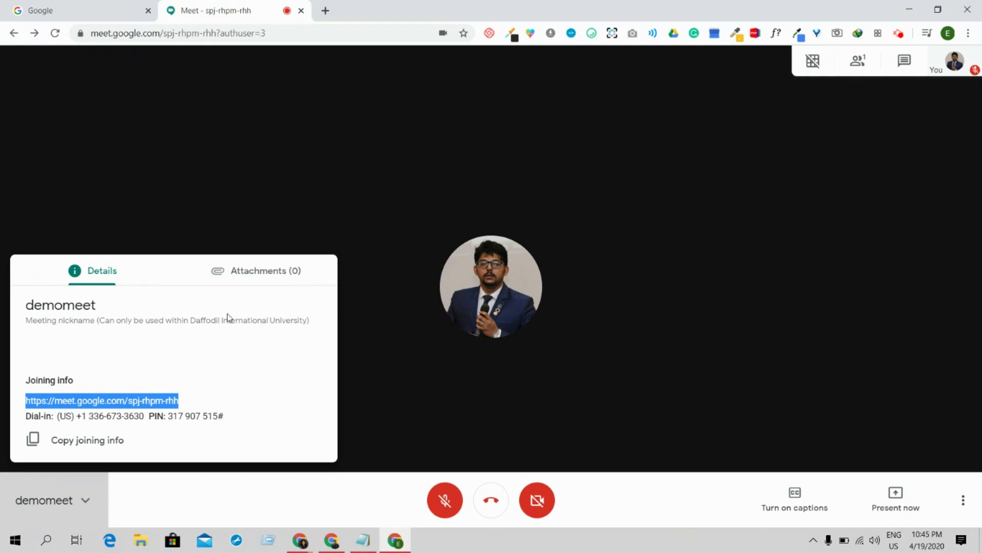
{"action": "left_click", "coordinate": [244, 271]}
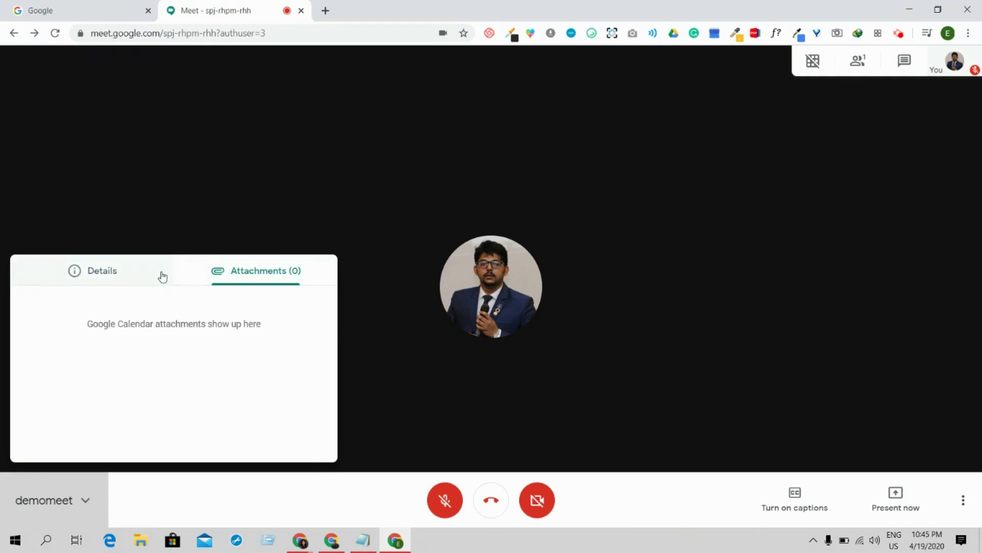
{"action": "left_click", "coordinate": [141, 279]}
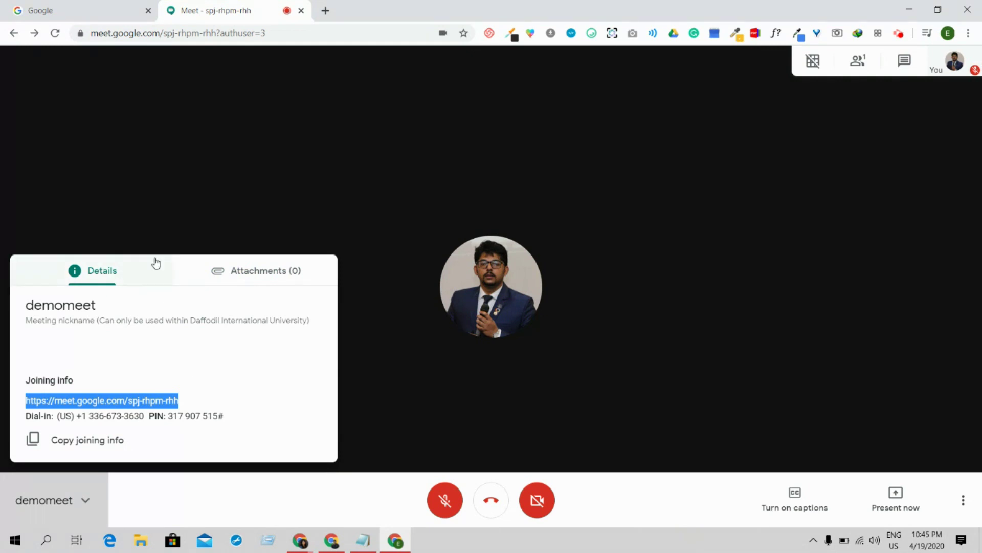
{"action": "left_click", "coordinate": [233, 275]}
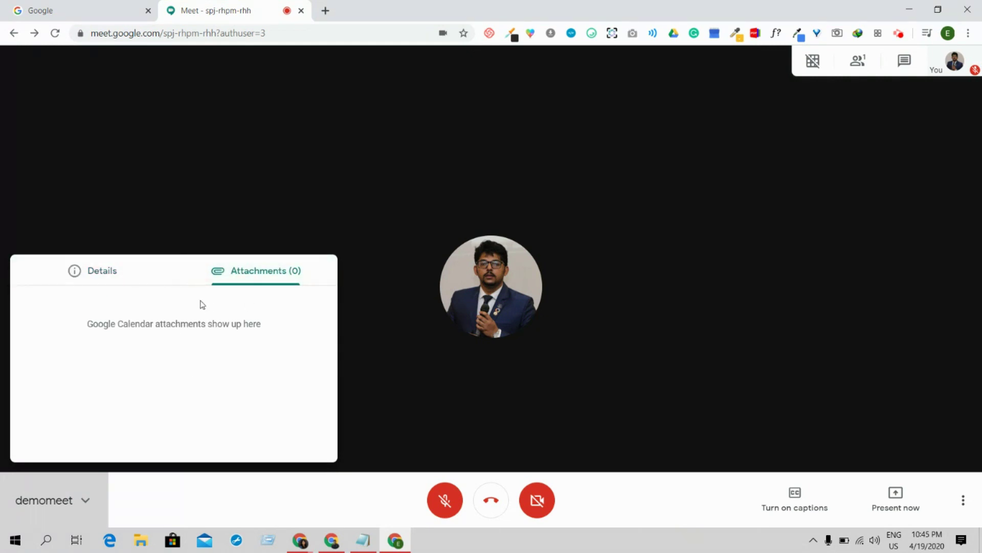
{"action": "left_click", "coordinate": [135, 252]}
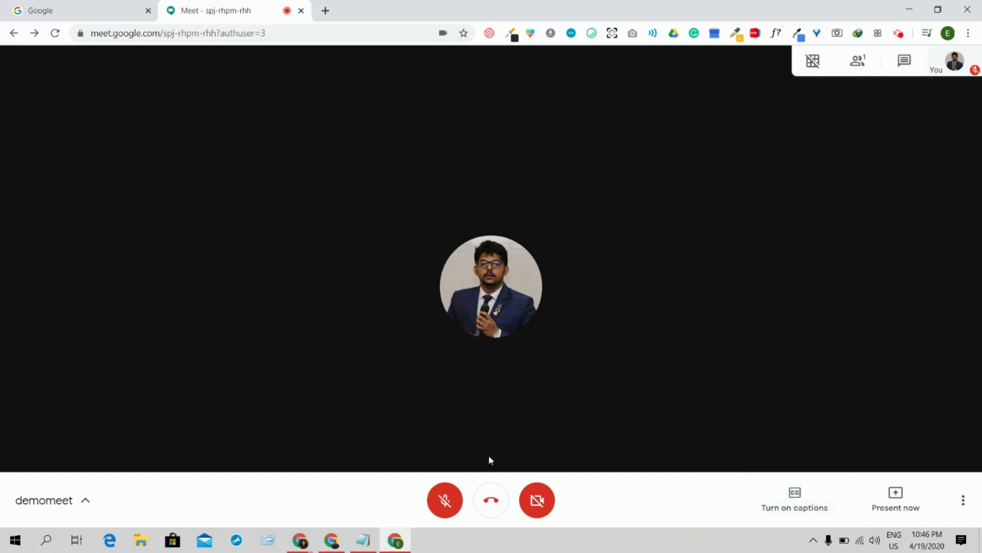
- View the choices for presenting a screen or window, and change the meeting layout to Sidebar
{"action": "left_click", "coordinate": [897, 499]}
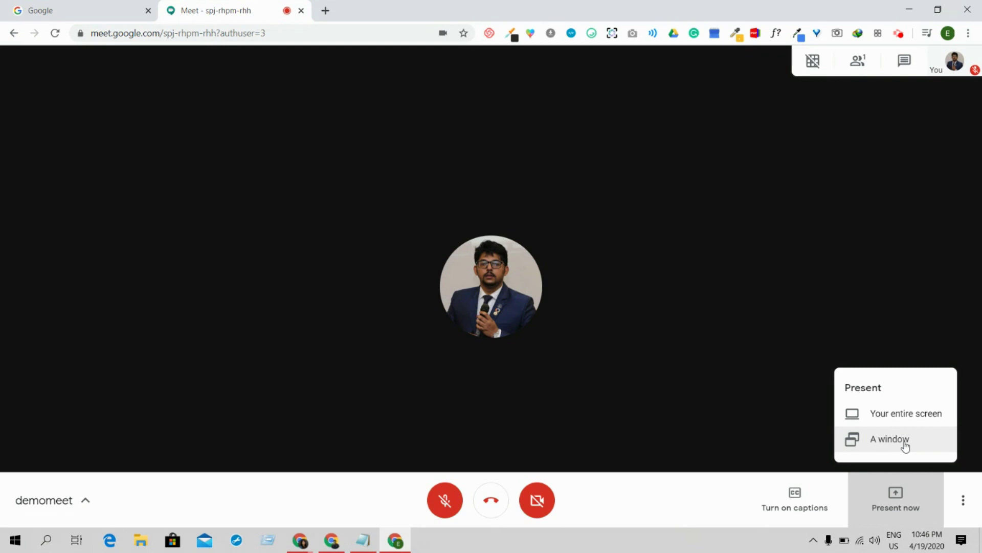
{"action": "left_click", "coordinate": [965, 505]}
{"action": "left_click", "coordinate": [966, 503]}
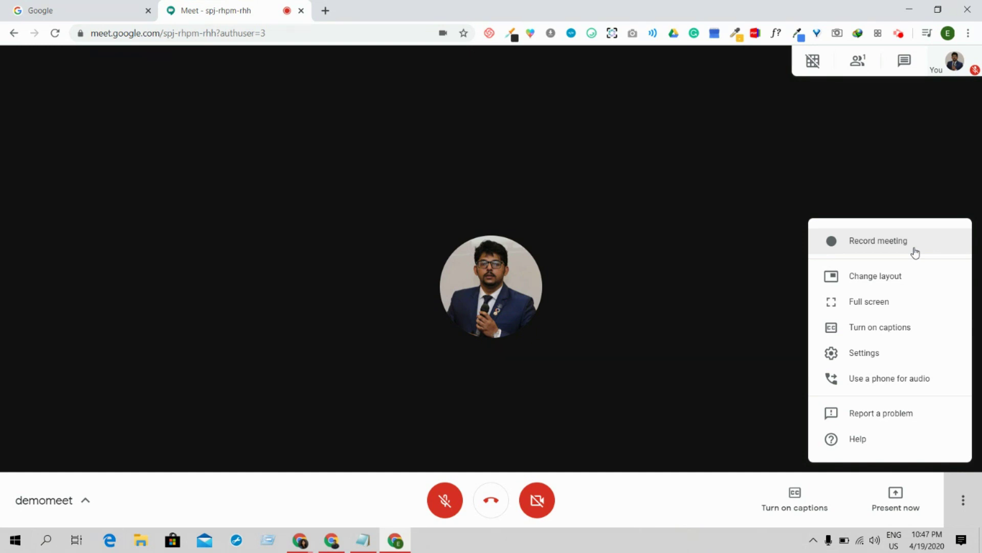
{"action": "left_click", "coordinate": [897, 276]}
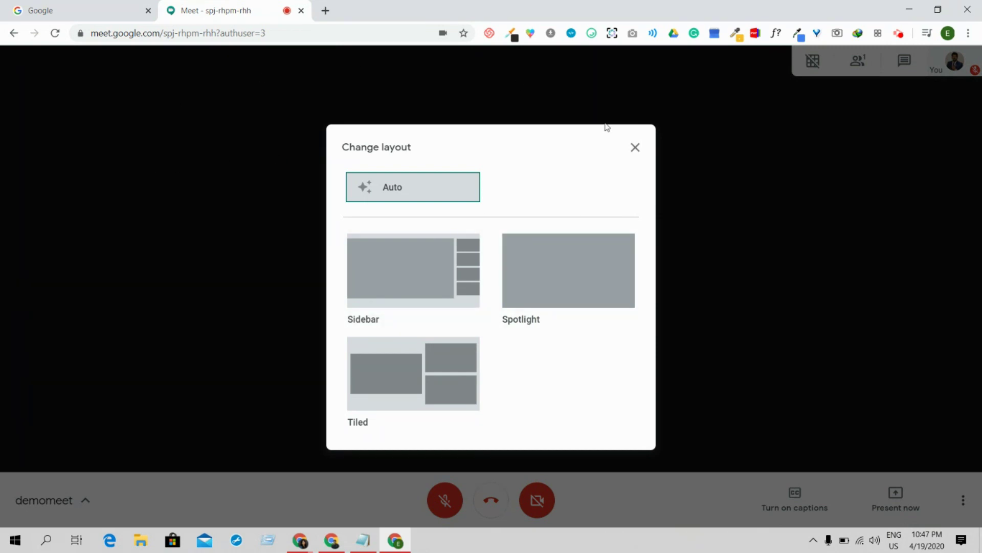
{"action": "left_click", "coordinate": [379, 279]}
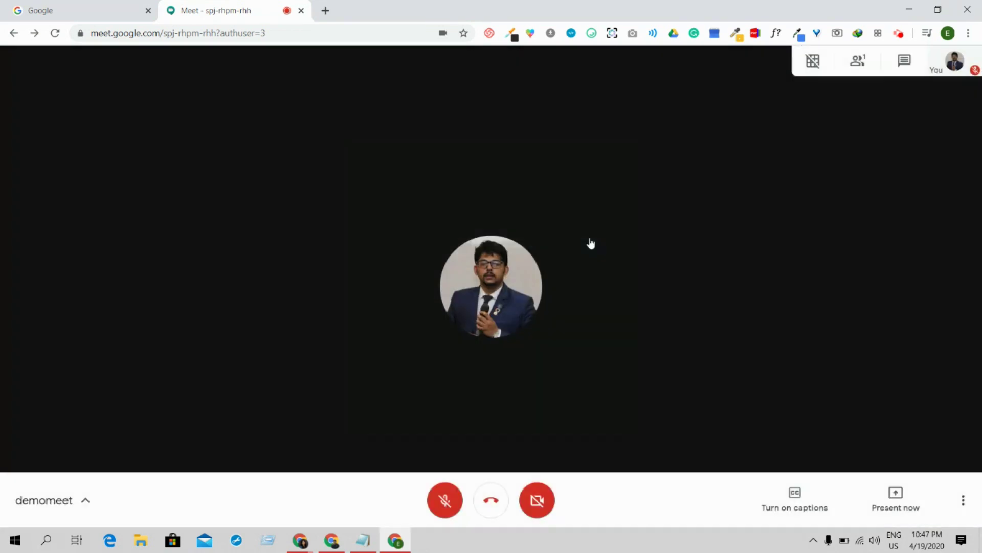
- Review the microphone choices in the audio settings and the camera choices in the video settings, and close the settings
{"action": "left_click", "coordinate": [963, 499]}
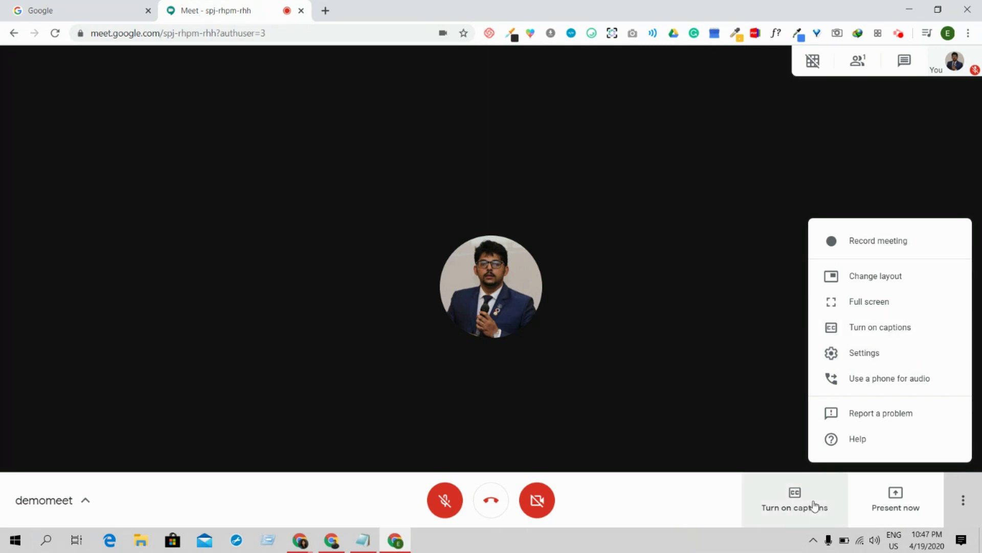
{"action": "left_click", "coordinate": [866, 352]}
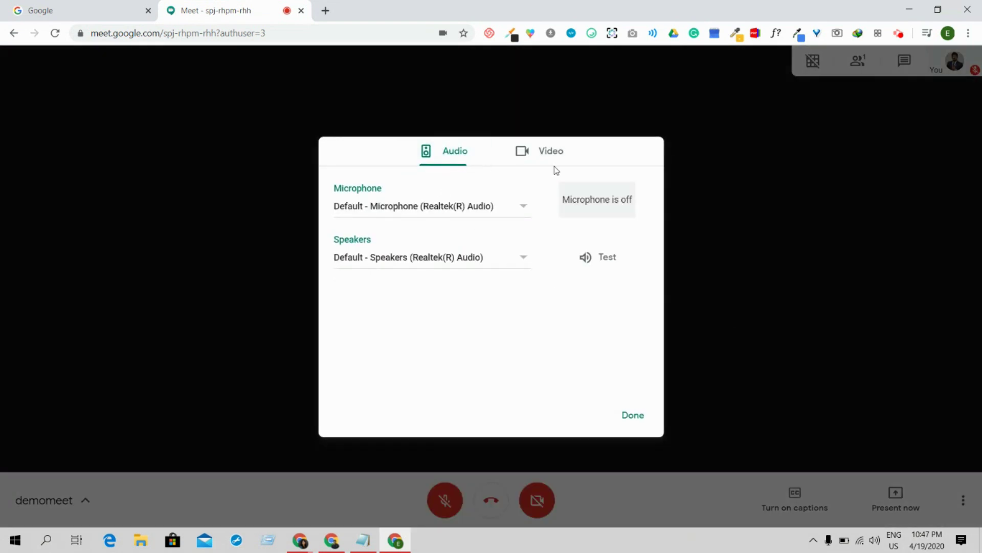
{"action": "left_click", "coordinate": [465, 205]}
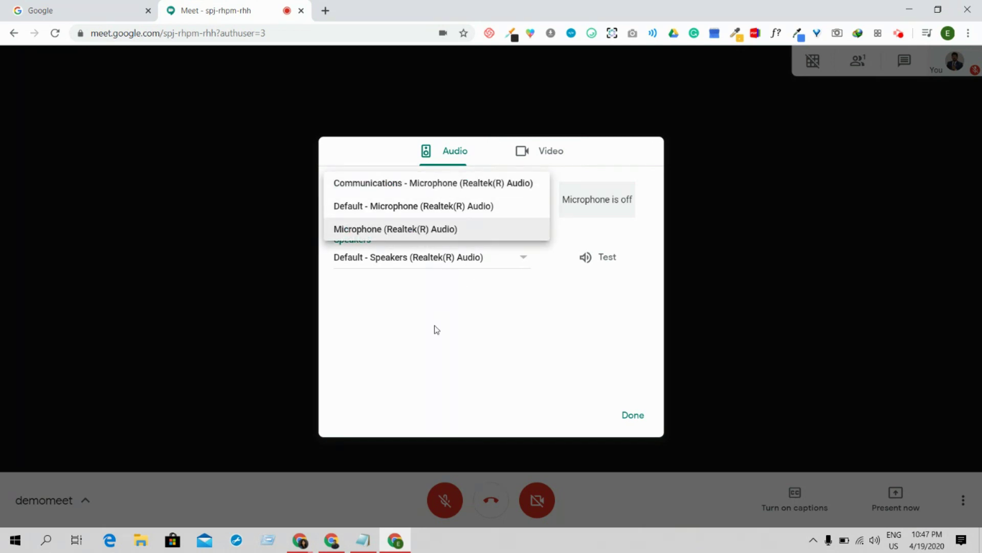
{"action": "left_click", "coordinate": [509, 207]}
{"action": "left_click", "coordinate": [539, 152]}
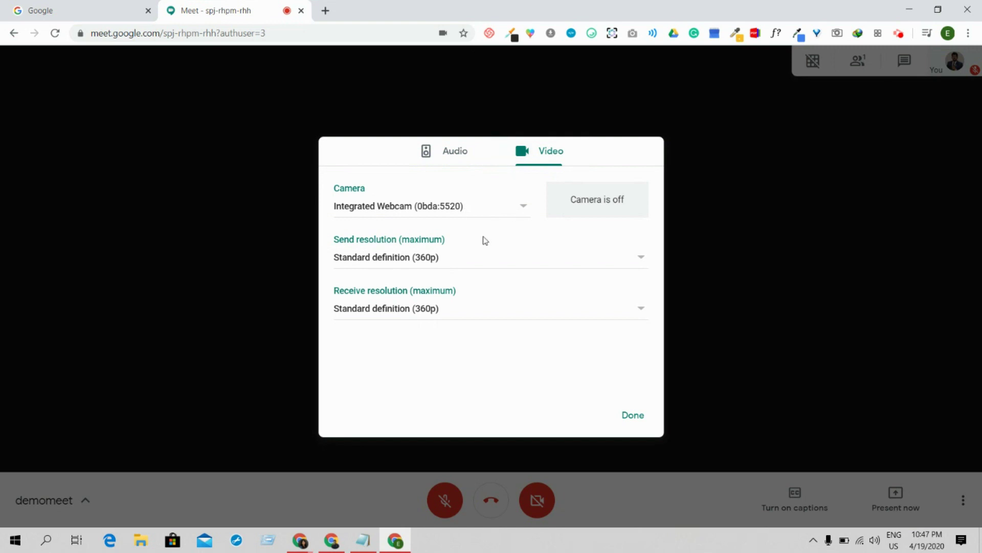
{"action": "left_click", "coordinate": [459, 207]}
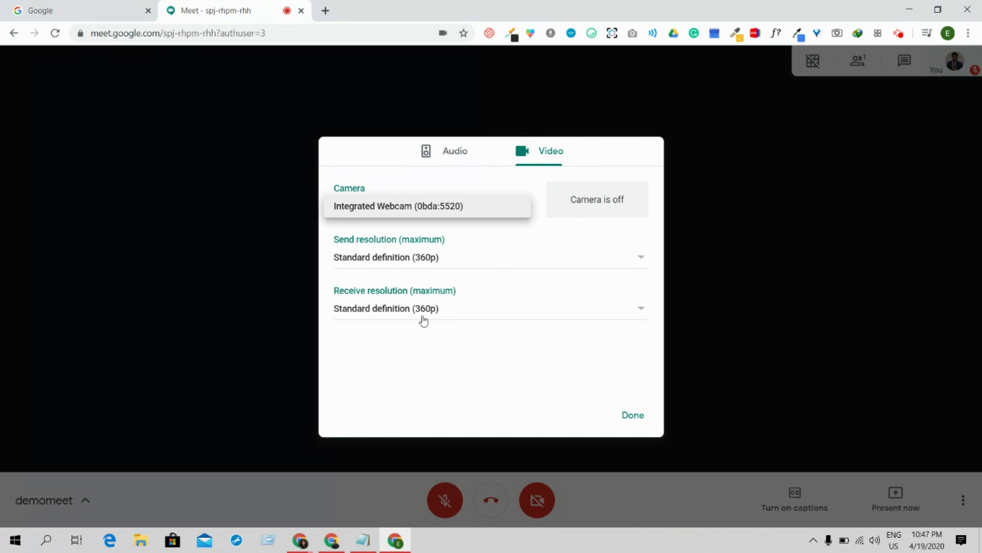
{"action": "left_click", "coordinate": [625, 408]}
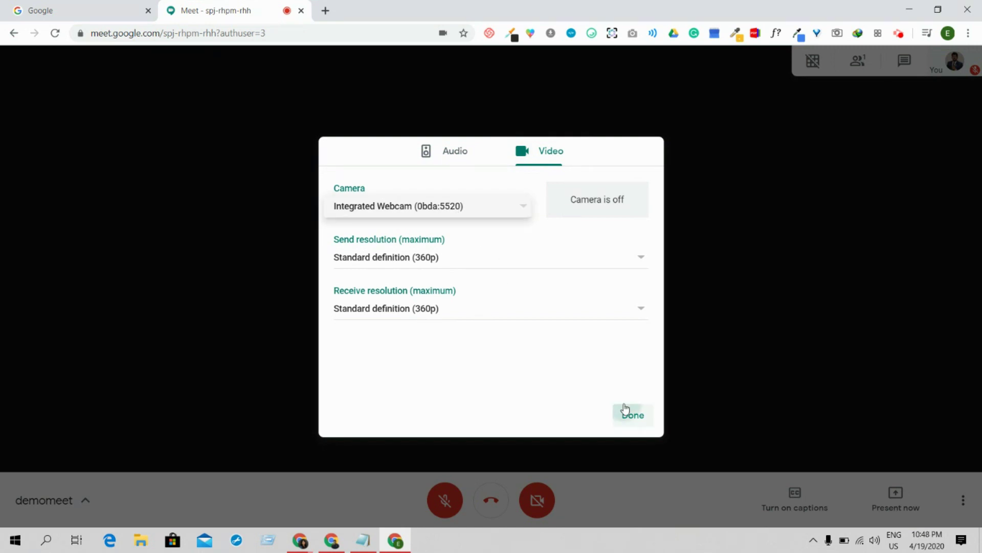
{"action": "left_click", "coordinate": [625, 409]}
- View the phone dial-in details for the meeting's audio, and return to the list of additional meeting options
{"action": "left_click", "coordinate": [964, 500]}
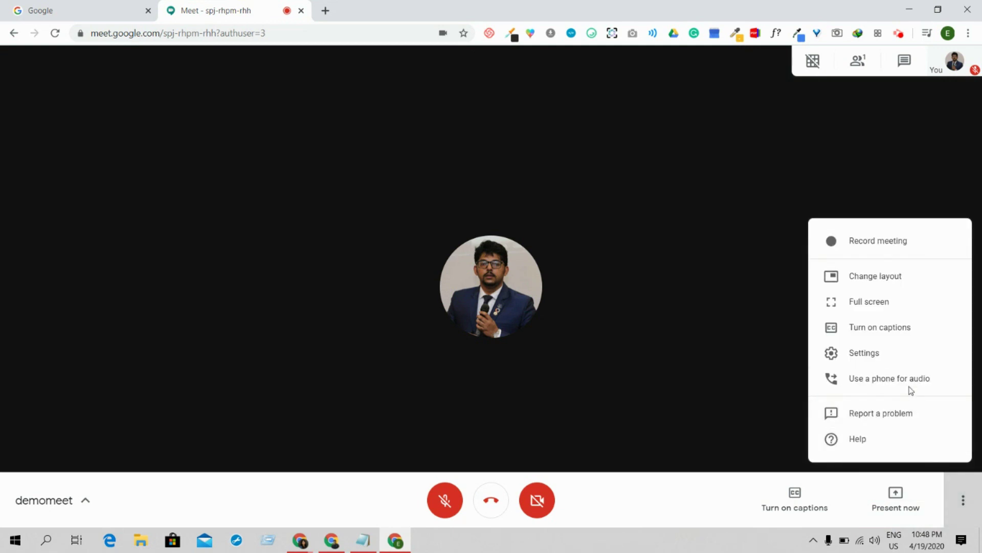
{"action": "left_click", "coordinate": [909, 381]}
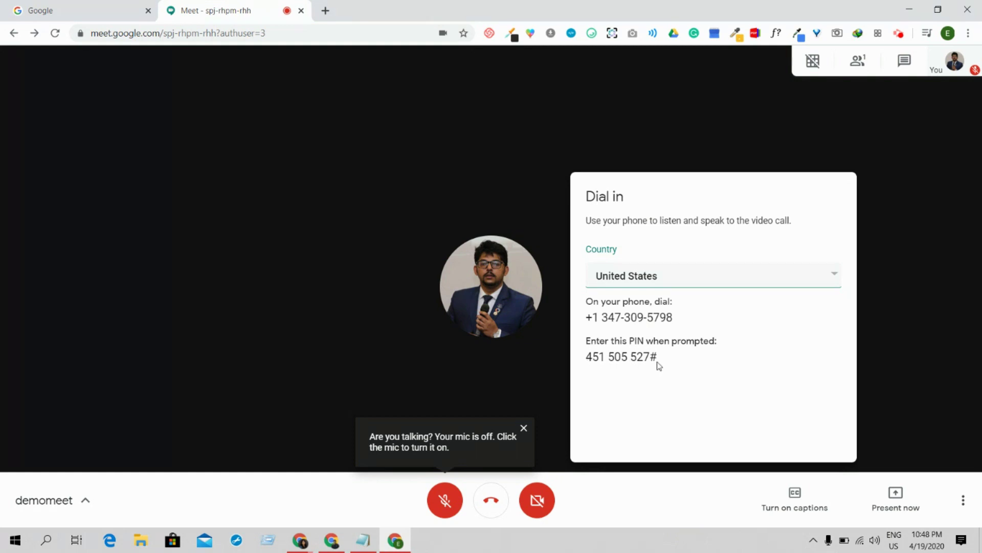
{"action": "left_click", "coordinate": [964, 499]}
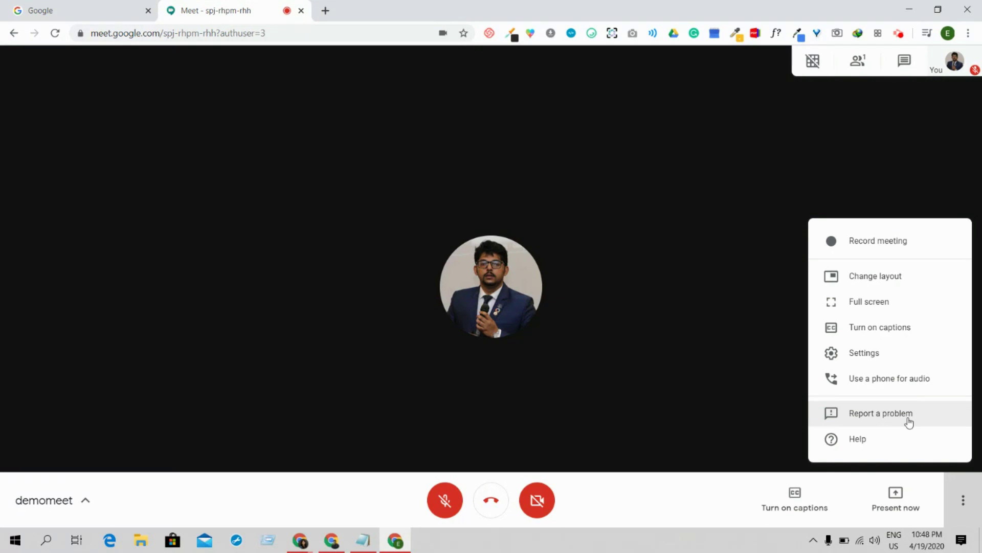
{"action": "left_click", "coordinate": [962, 500]}
{"action": "left_click", "coordinate": [961, 500]}
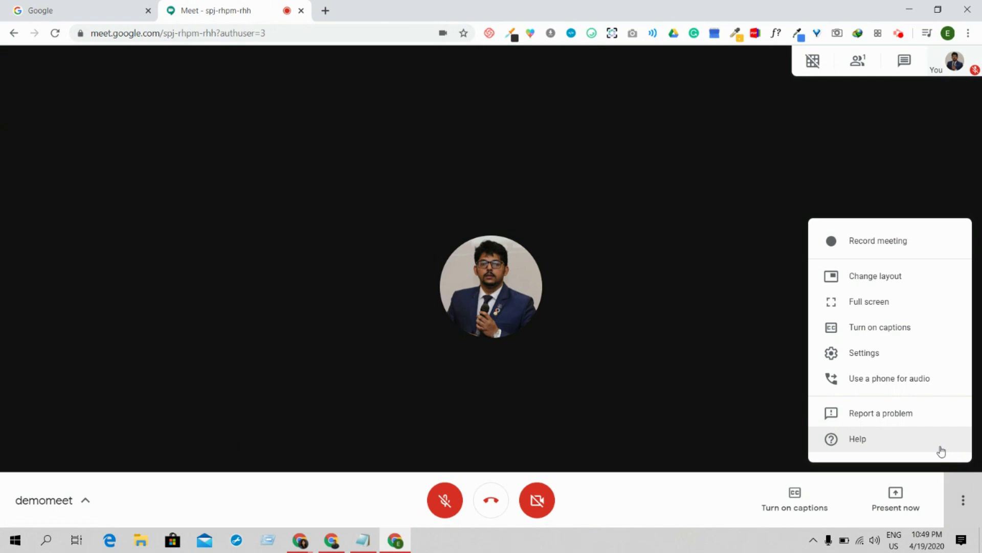